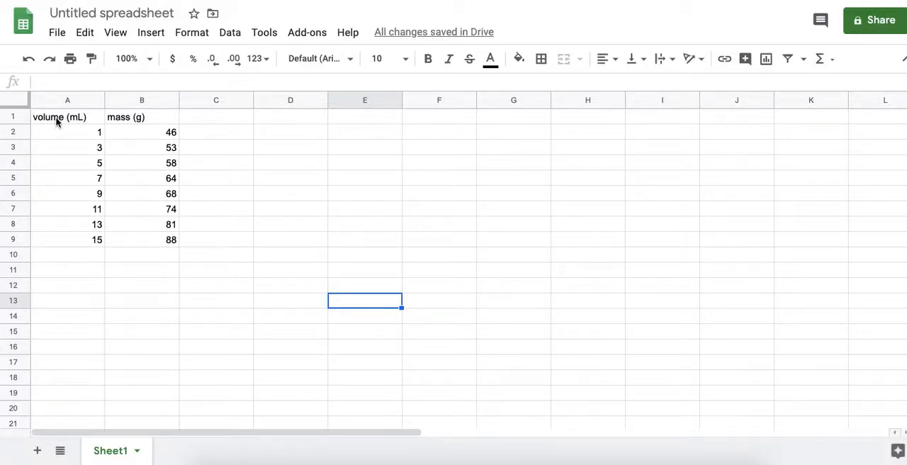
Insert a chart from the volume and mass data in A1:B9 and move it clear of the data columns.
drag(54, 119, 157, 246)
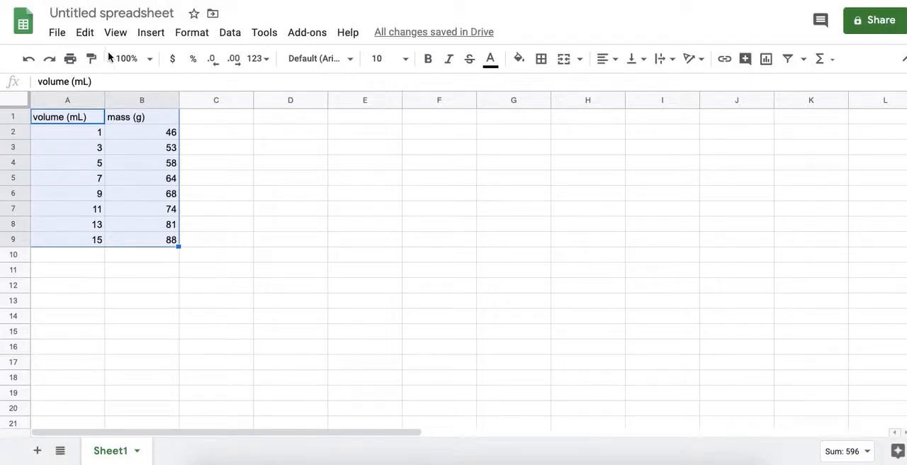
click(151, 33)
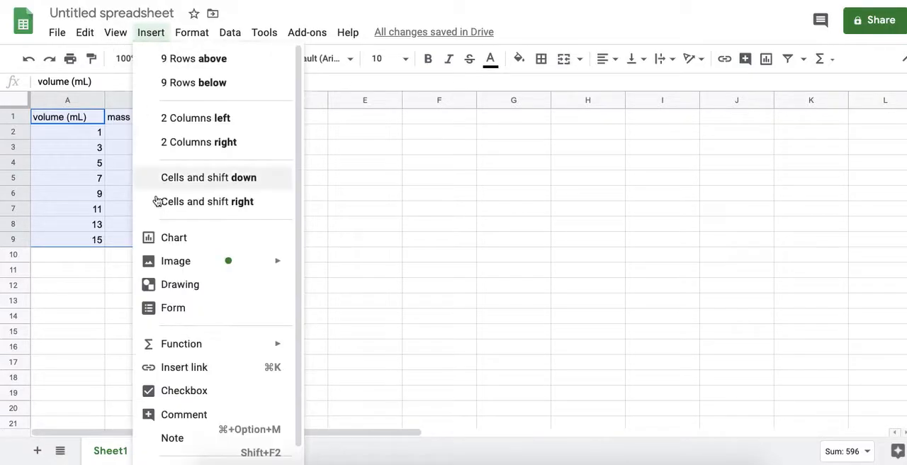
click(163, 238)
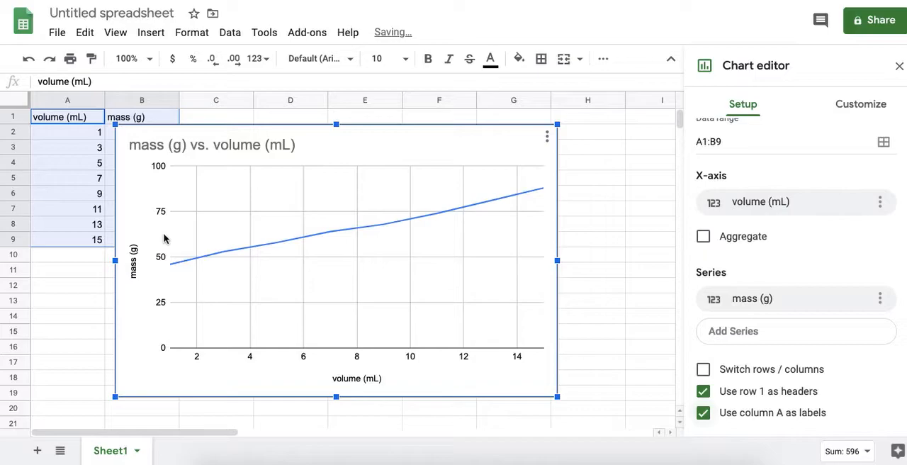
click(318, 135)
drag(317, 135, 420, 131)
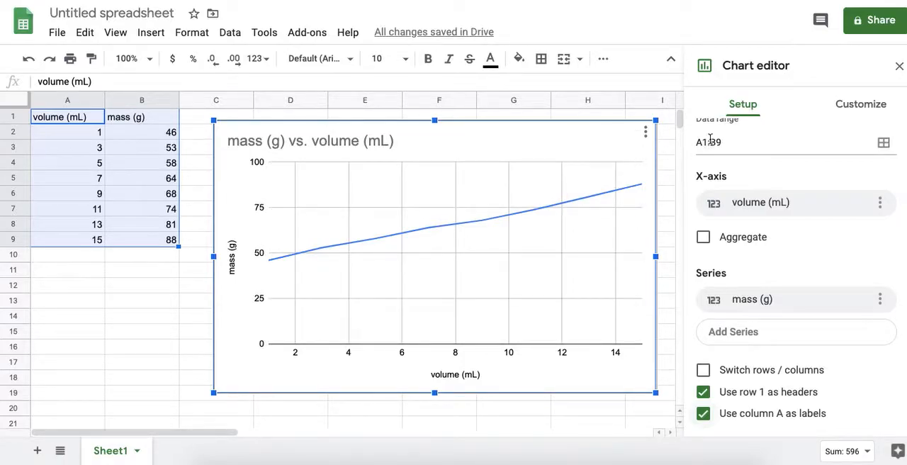
Change the chart type to a scatter chart.
scroll(740, 175, up, 2)
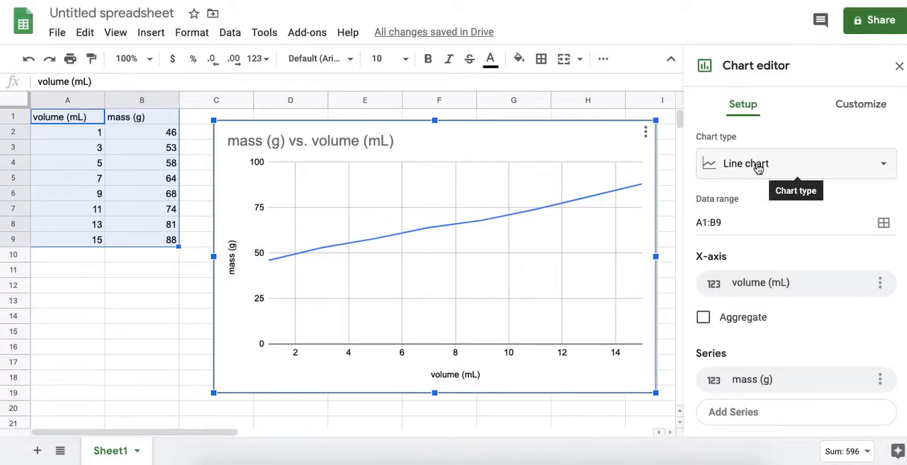
click(757, 167)
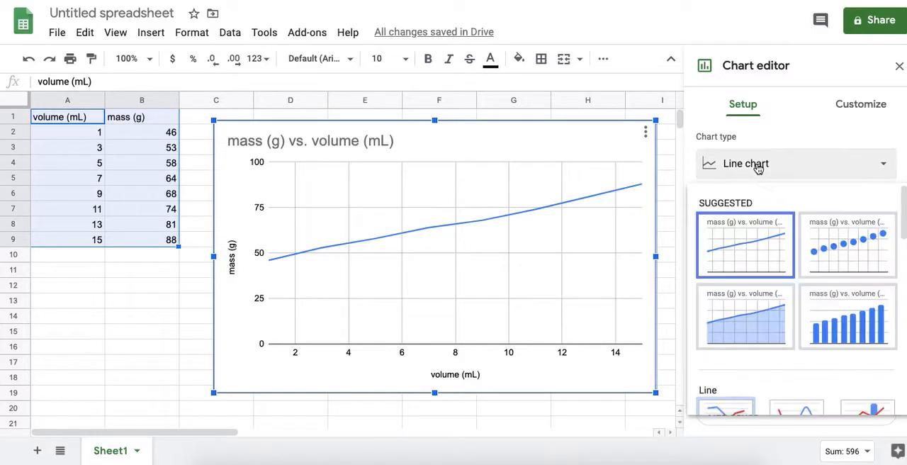
click(845, 252)
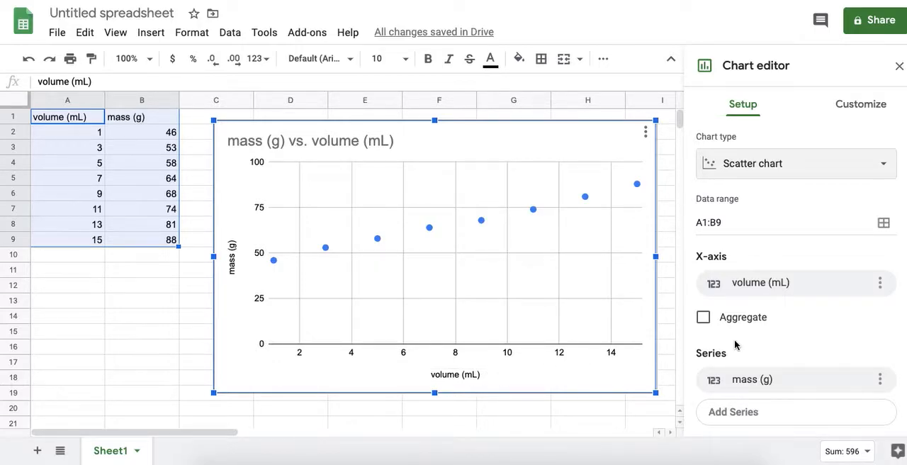
Remove volume (mL) from the chart's X-axis and assign it to the X-axis again.
click(879, 283)
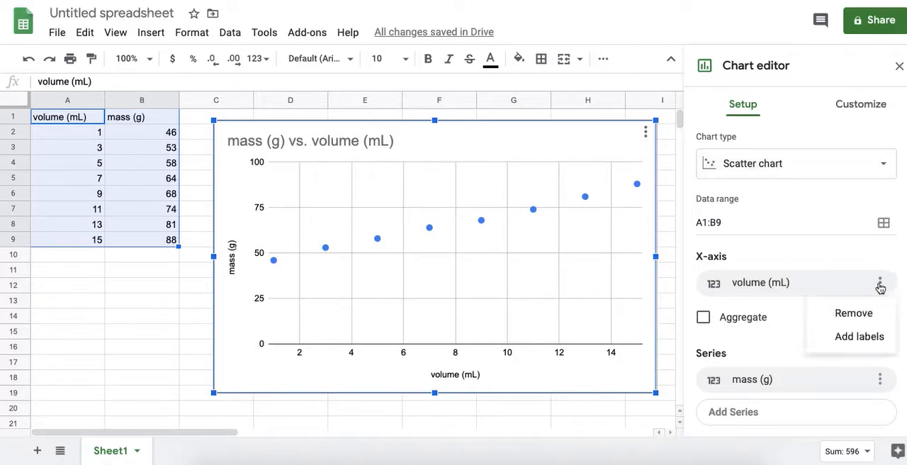
click(860, 312)
click(869, 283)
click(773, 344)
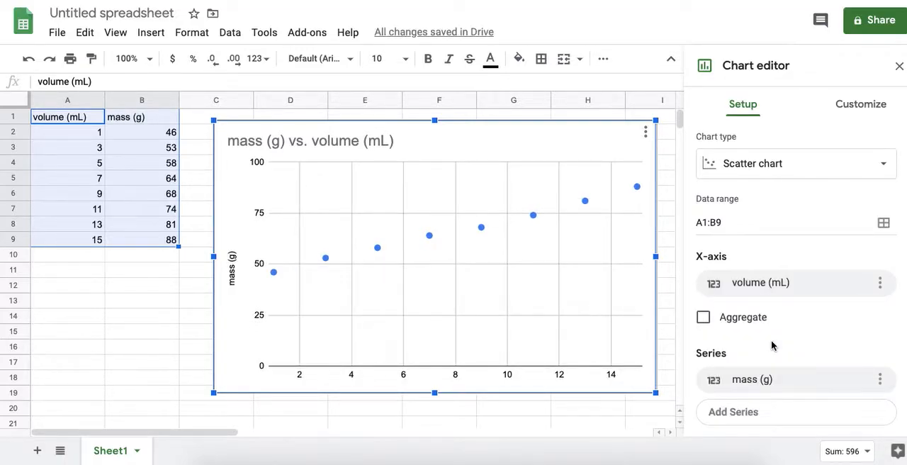
Remove the chart's mass (g) series, try volume (mL) in its place, and set the series back to mass (g).
click(814, 379)
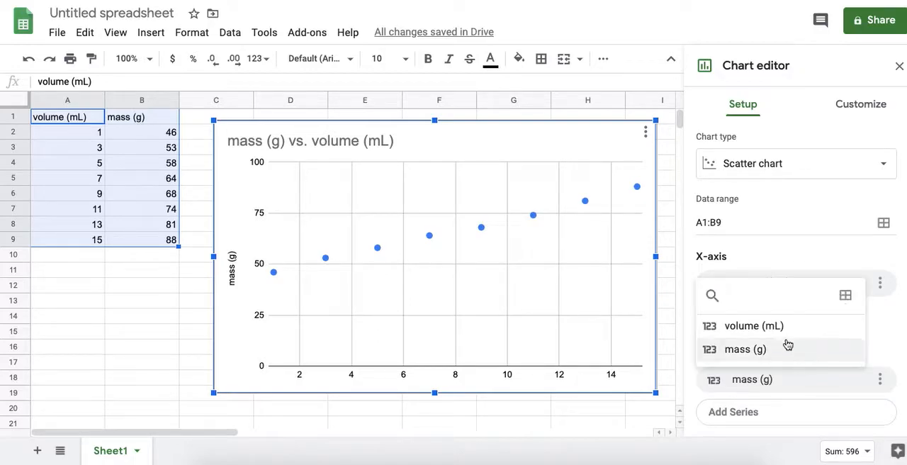
click(804, 385)
click(803, 385)
click(878, 379)
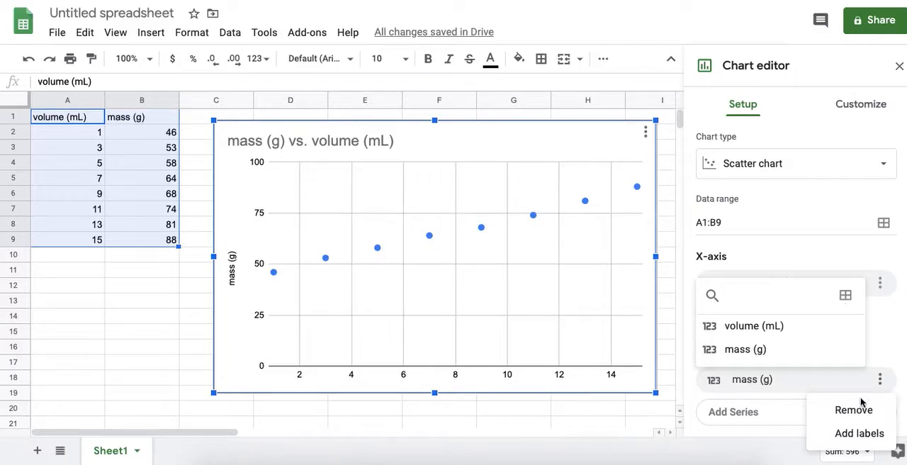
click(863, 404)
click(858, 383)
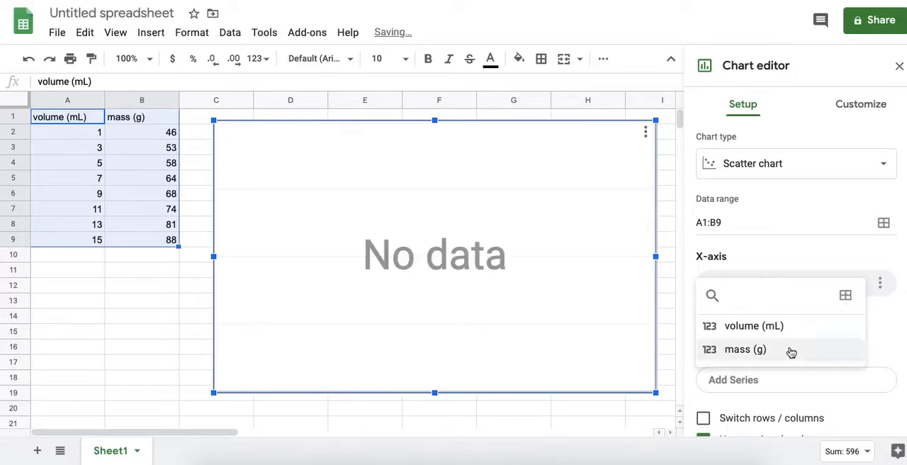
click(765, 323)
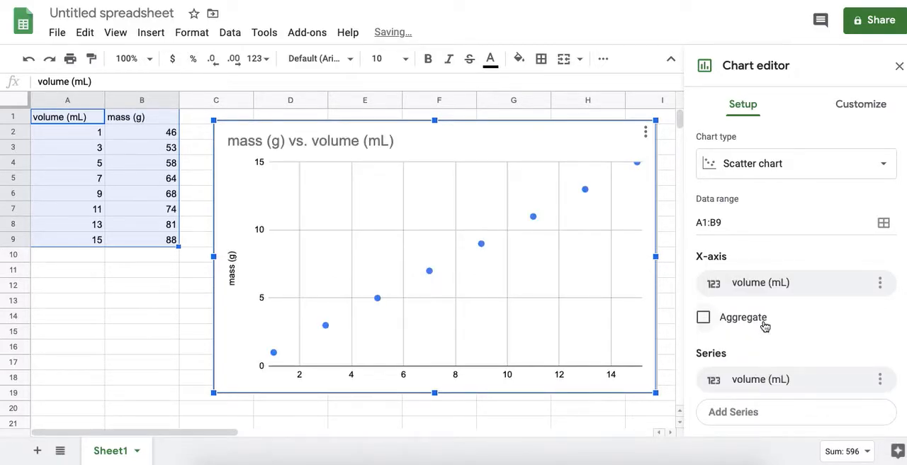
click(846, 384)
click(815, 357)
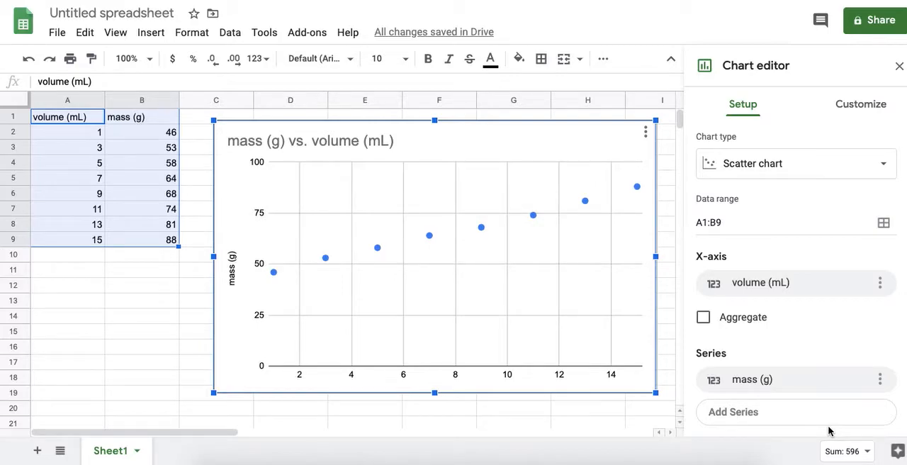
Add a linear trendline to the mass (g) series of the scatter chart.
click(860, 104)
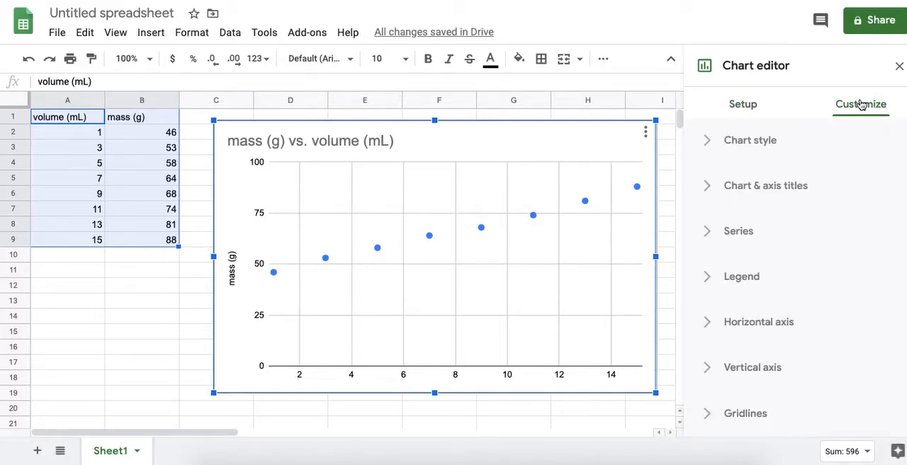
click(709, 233)
scroll(785, 320, down, 3)
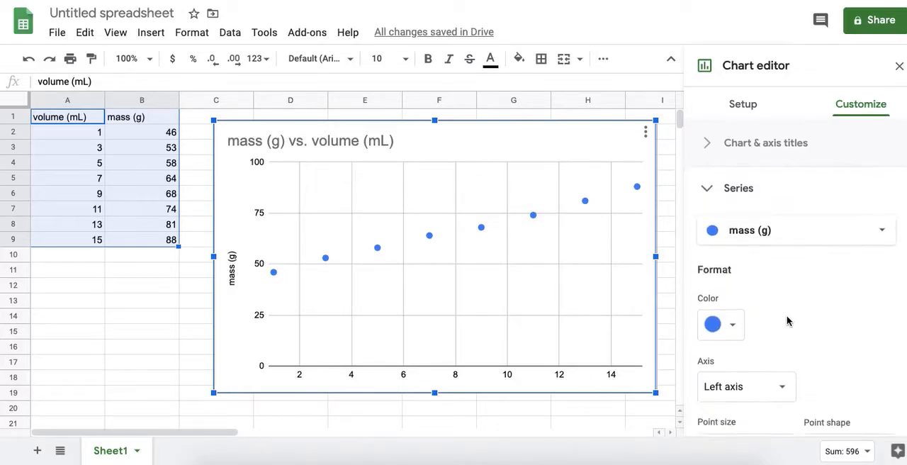
scroll(787, 320, up, 3)
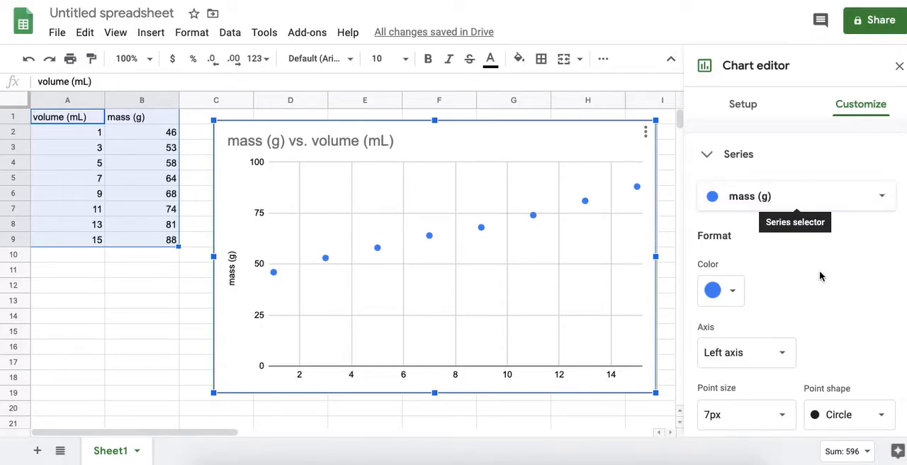
scroll(749, 303, down, 1)
scroll(749, 303, down, 1)
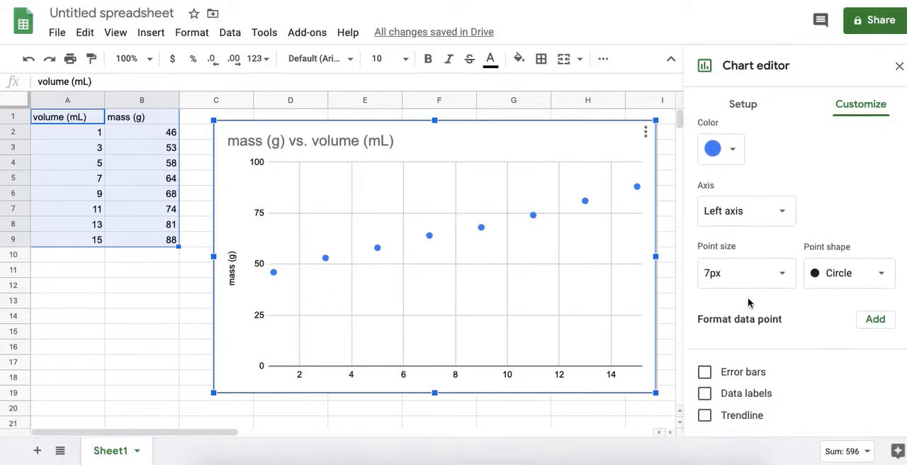
scroll(751, 231, down, 1)
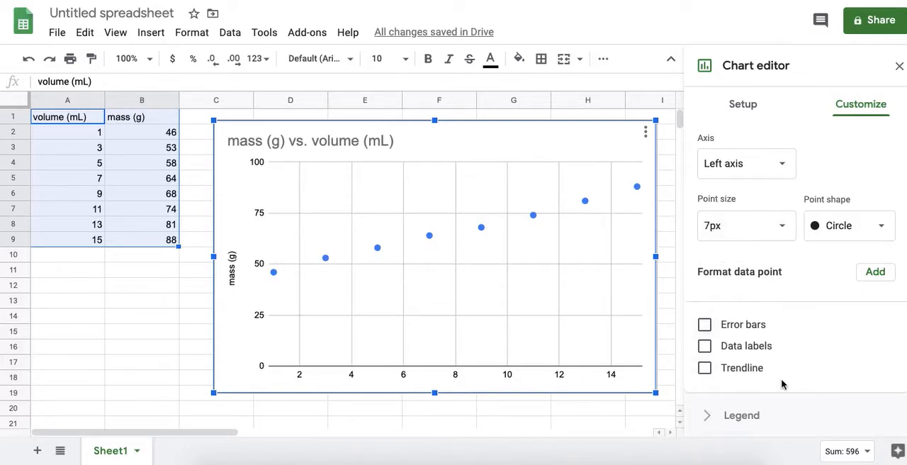
click(704, 368)
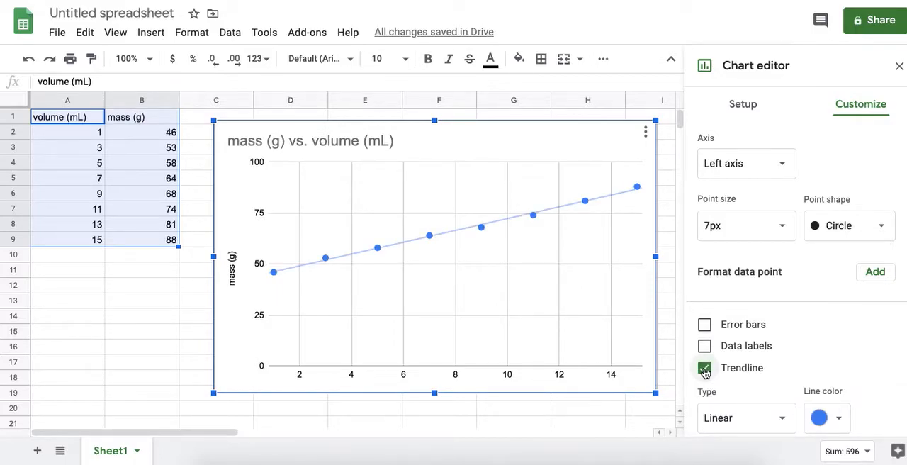
Label the trendline with its equation and show its R² value.
scroll(786, 369, down, 3)
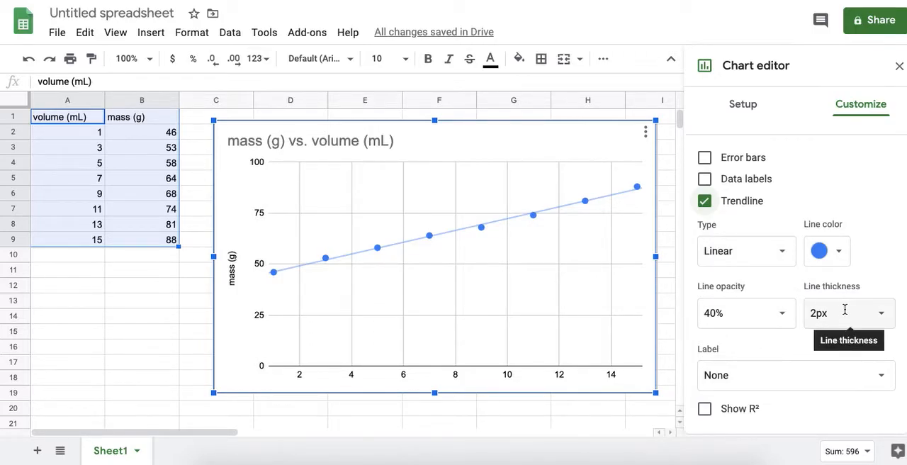
scroll(791, 343, down, 1)
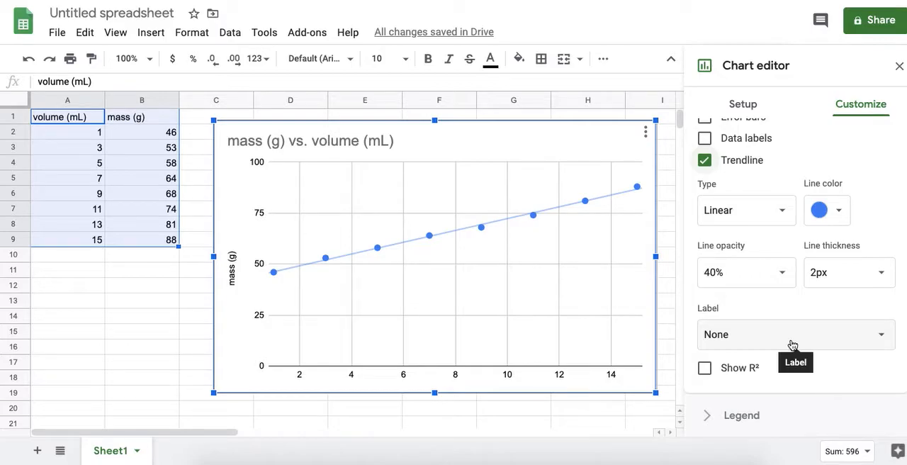
click(881, 338)
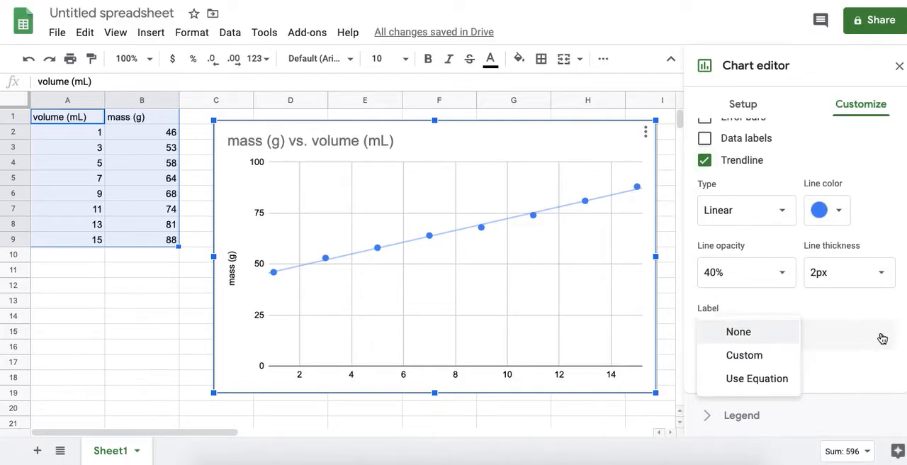
click(756, 379)
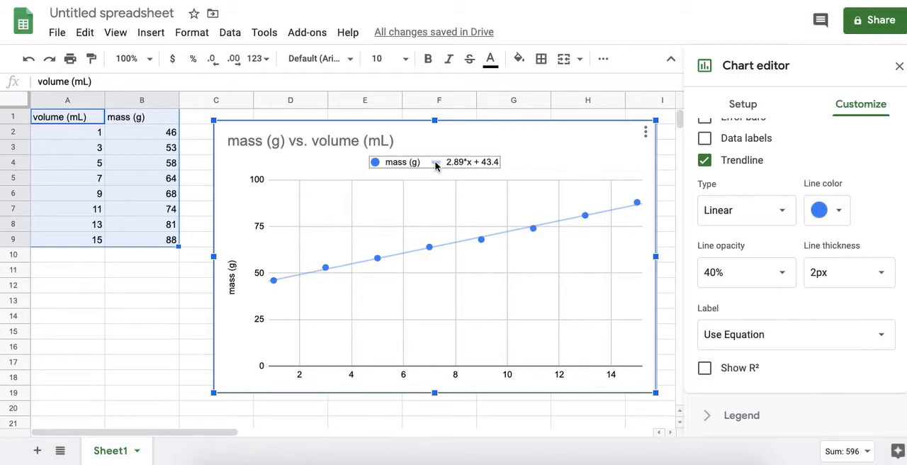
click(705, 368)
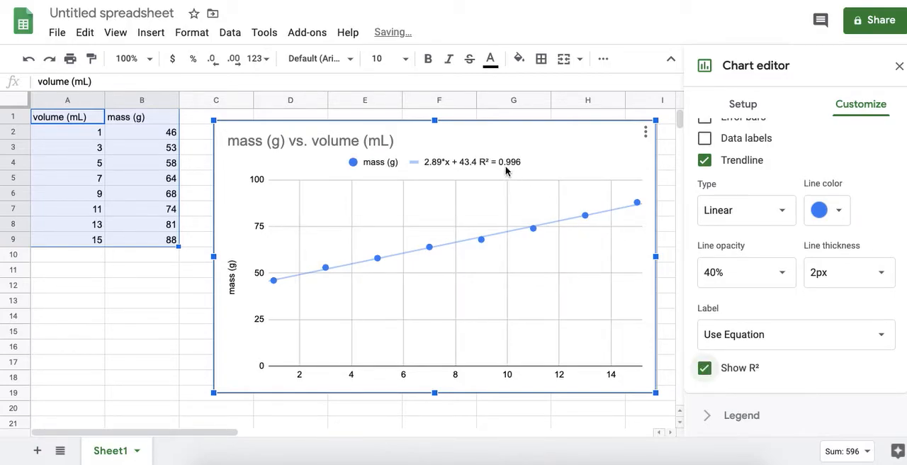